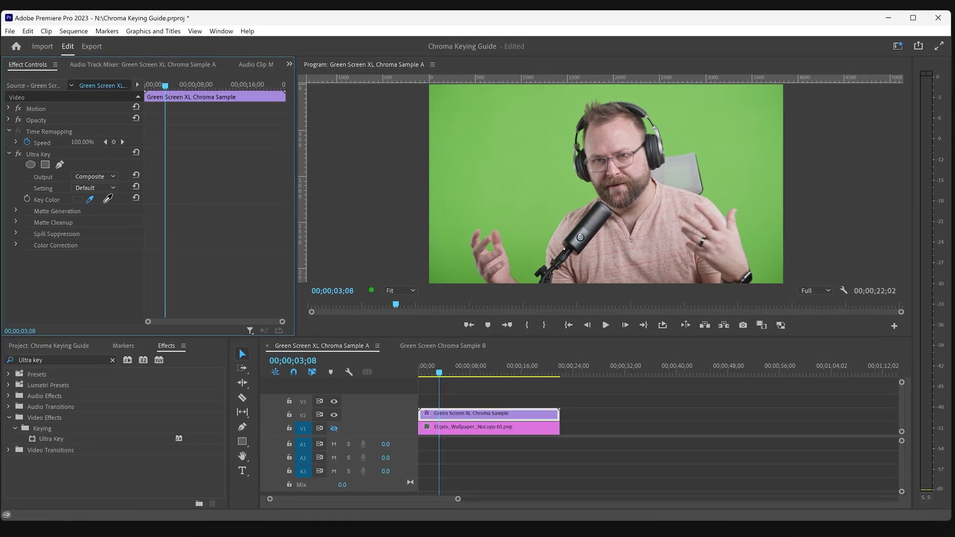
Step: Sample the green backdrop as the Ultra Key colour, then lower Shadow to 8.0 to clear the wall shadow
{"action": "left_click", "coordinate": [555, 189]}
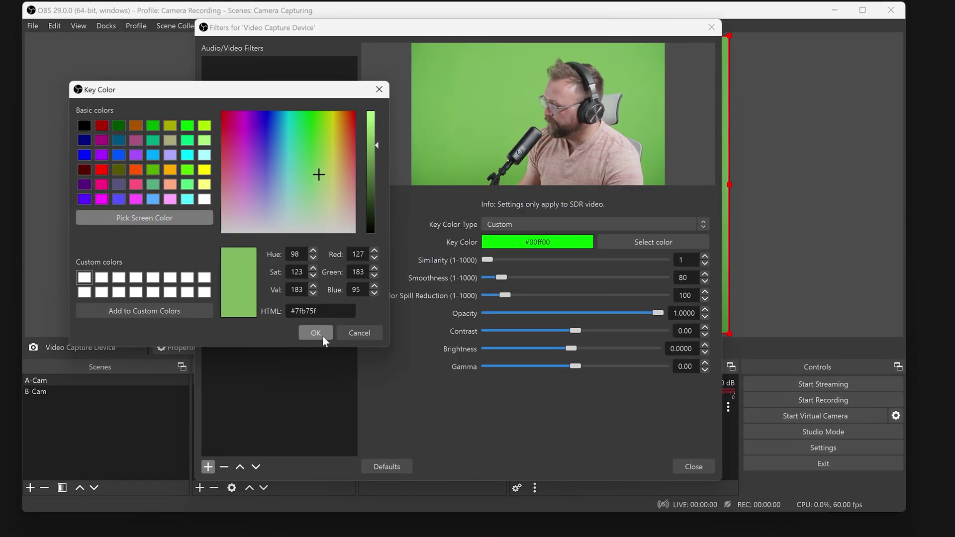
{"action": "left_click", "coordinate": [319, 333]}
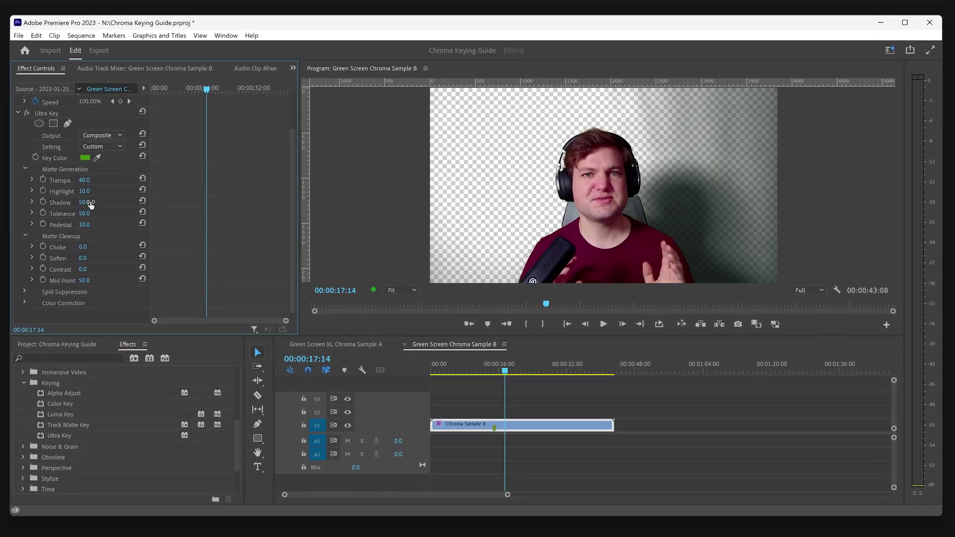
{"action": "left_click_drag", "start_coordinate": [81, 201], "coordinate": [139, 231]}
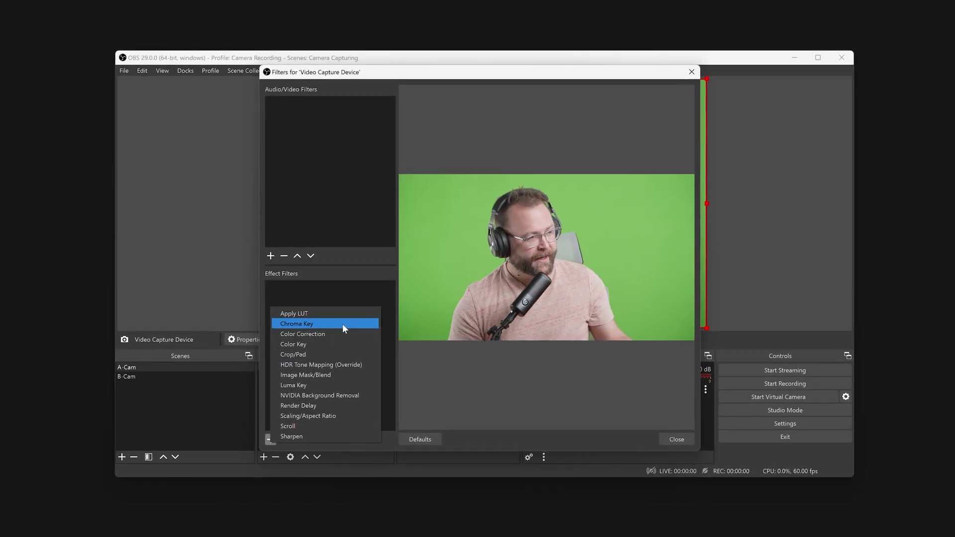
Step: Pick the Chroma Key filter type and accept its default name
{"action": "left_click", "coordinate": [342, 324]}
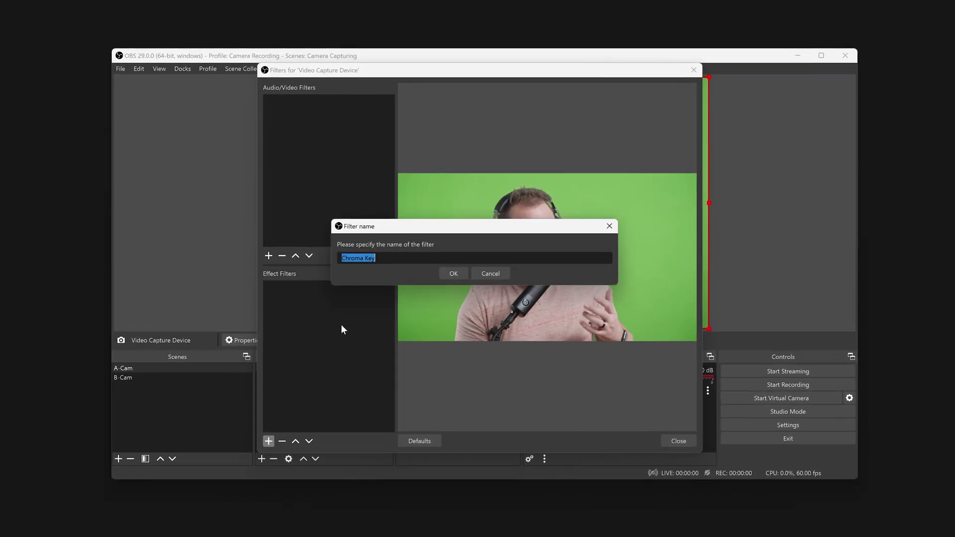
{"action": "left_click", "coordinate": [464, 277]}
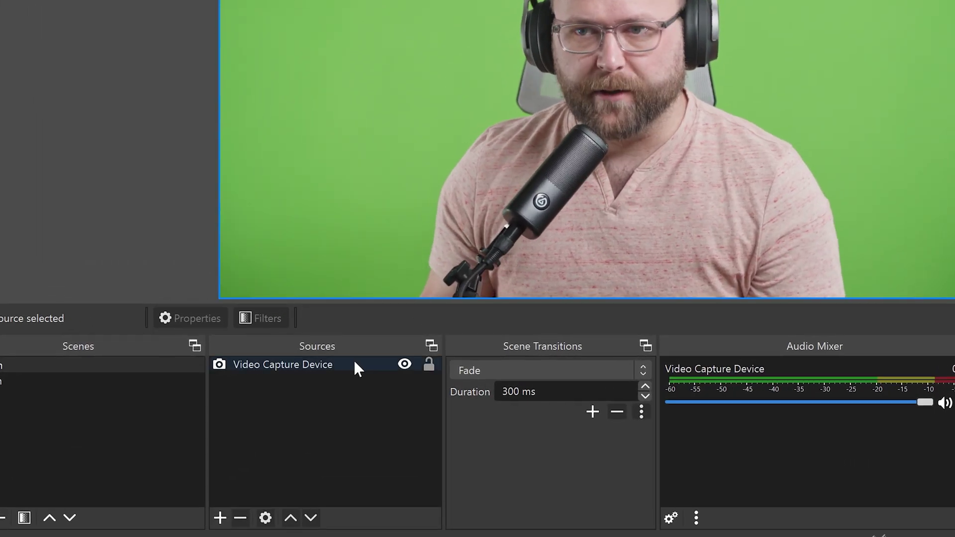
Step: Open the Video Capture Device's Filters and list the effect filter types to add
{"action": "left_click", "coordinate": [355, 362]}
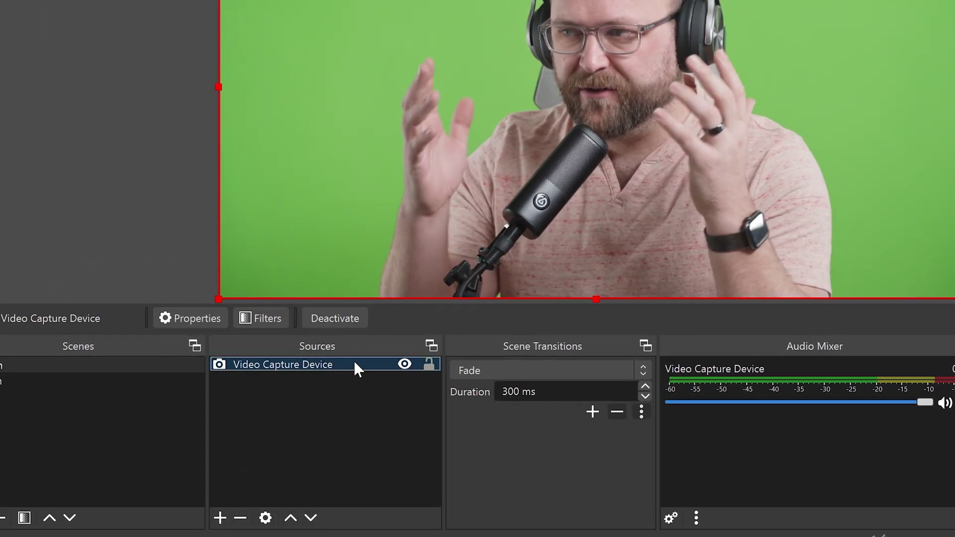
{"action": "right_click", "coordinate": [354, 362]}
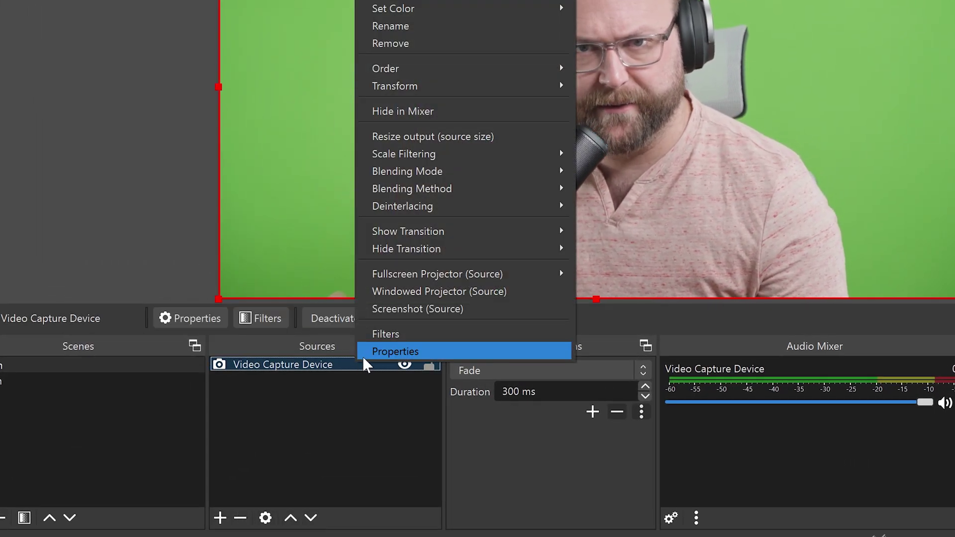
{"action": "left_click", "coordinate": [476, 333]}
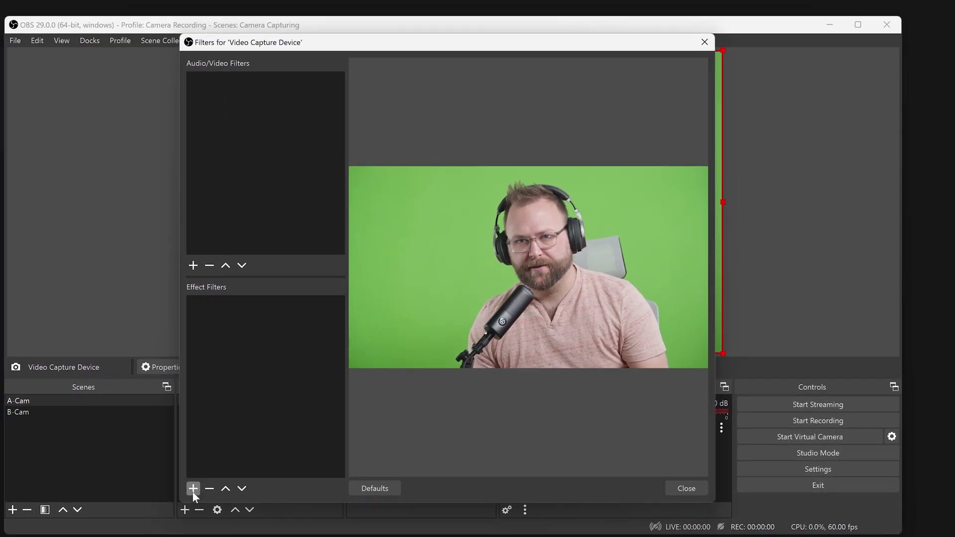
{"action": "left_click", "coordinate": [192, 490]}
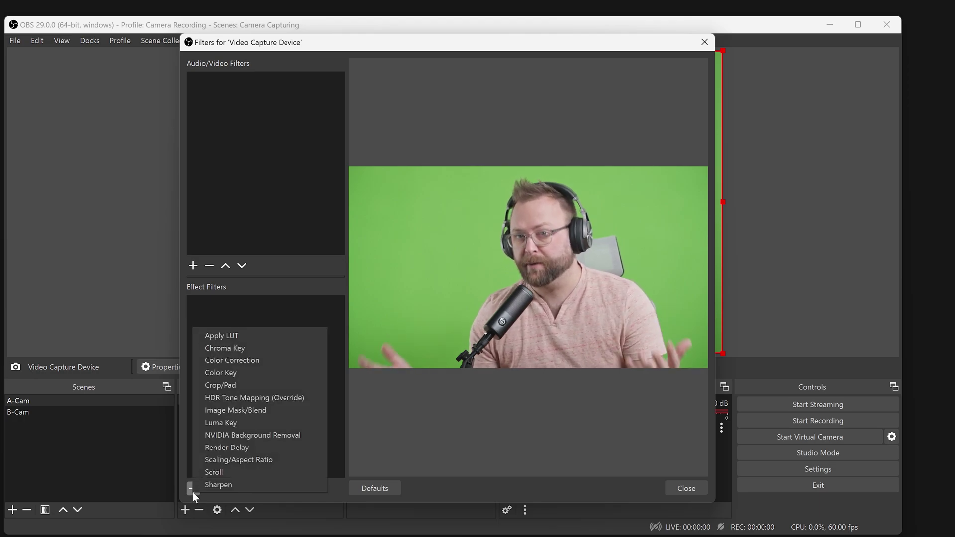
Step: Add a default-named Chroma Key filter with Similarity 1 and Key Color Type Custom
{"action": "left_click", "coordinate": [281, 350]}
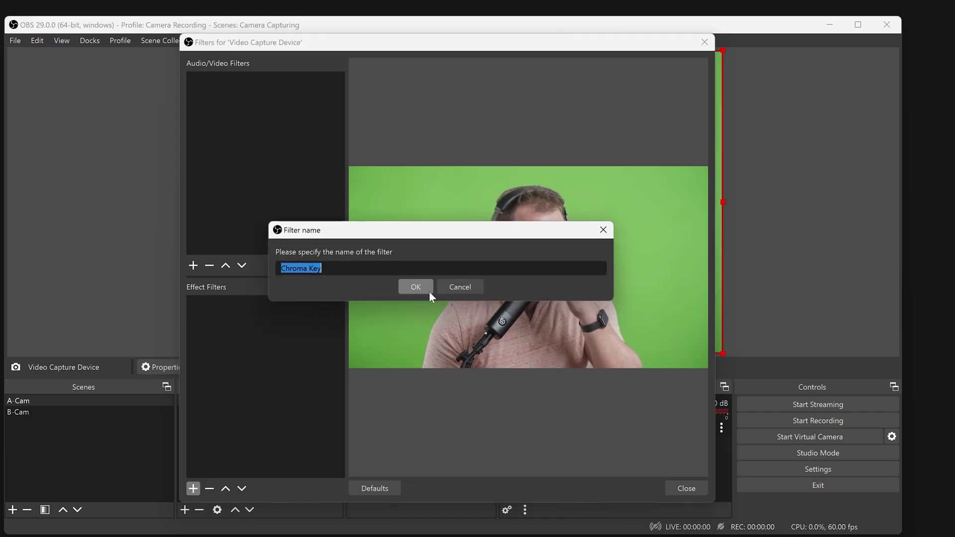
{"action": "left_click", "coordinate": [429, 291]}
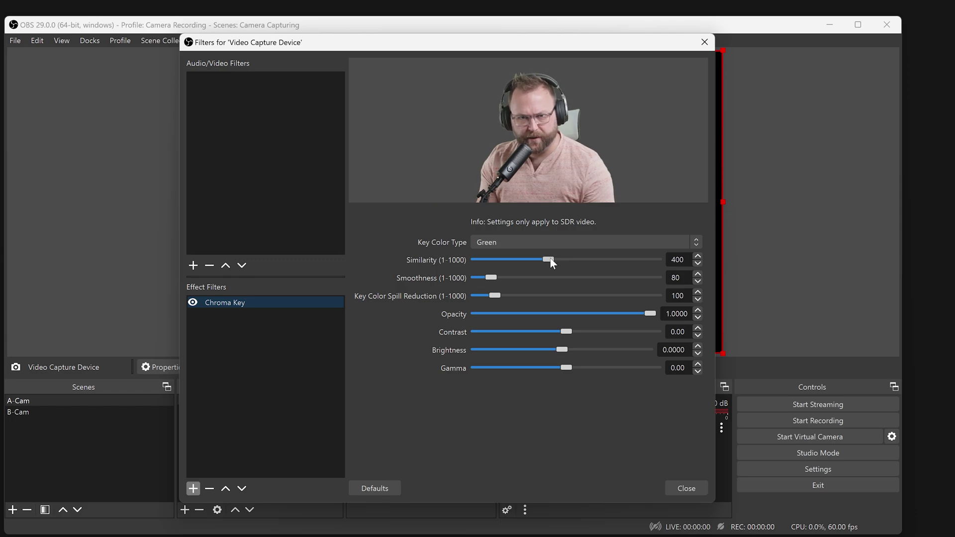
{"action": "left_click_drag", "start_coordinate": [550, 258], "coordinate": [461, 262]}
{"action": "left_click", "coordinate": [568, 243]}
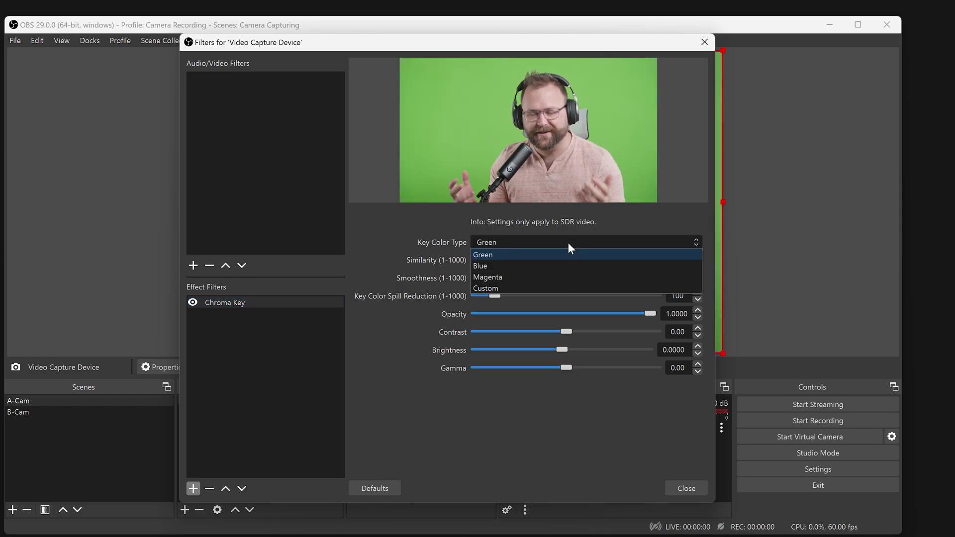
{"action": "left_click", "coordinate": [563, 291]}
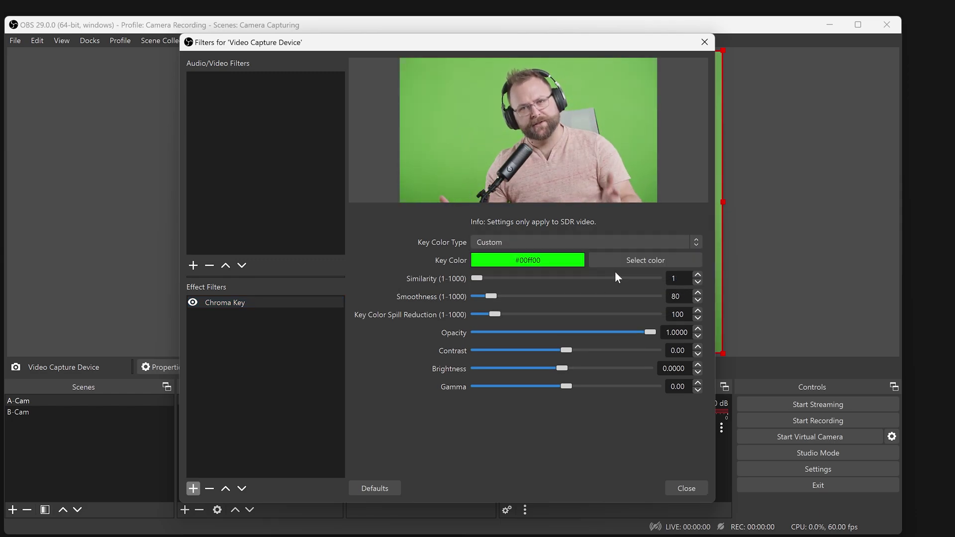
Step: Use Pick Screen Color on the green backdrop to set the key colour to #7fb75f
{"action": "left_click", "coordinate": [644, 263]}
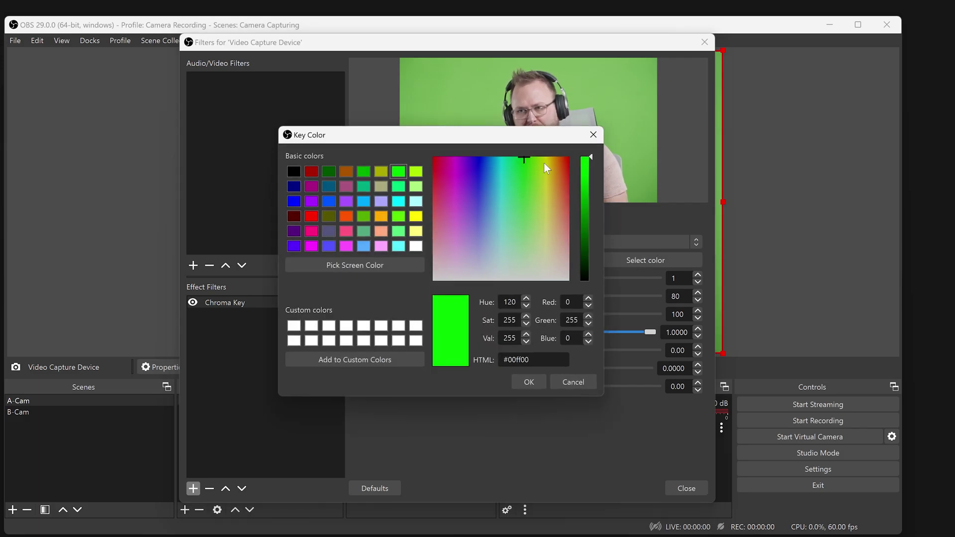
{"action": "left_click_drag", "start_coordinate": [530, 139], "coordinate": [304, 114]}
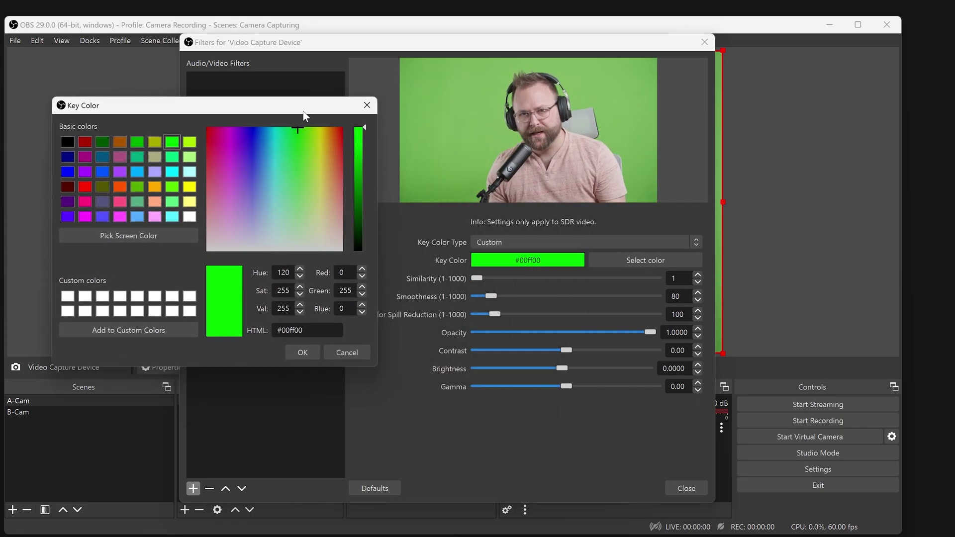
{"action": "left_click", "coordinate": [169, 232]}
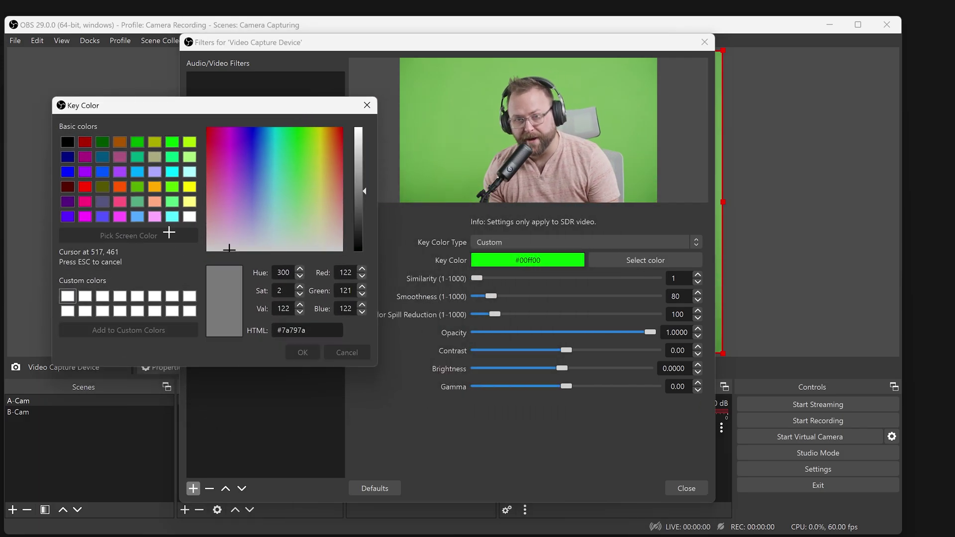
{"action": "left_click", "coordinate": [487, 140]}
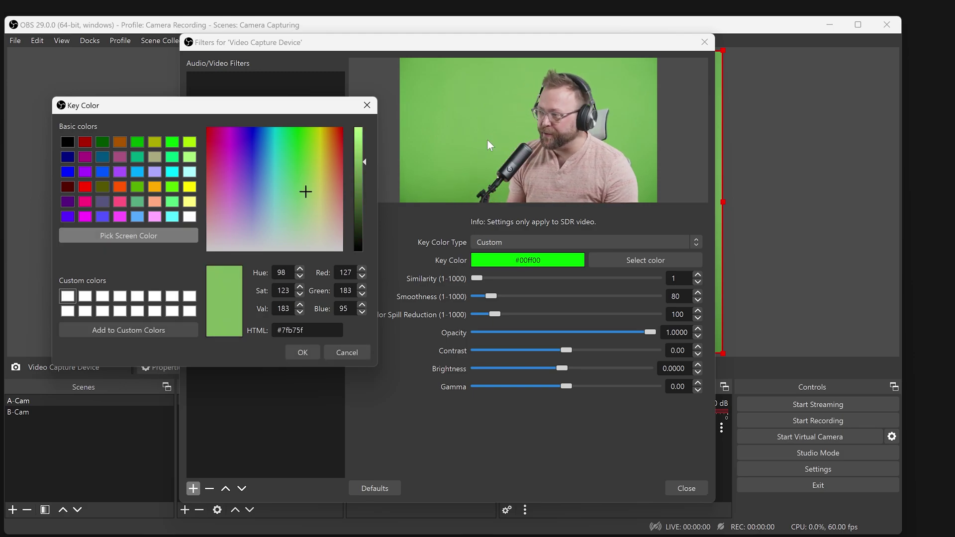
{"action": "left_click", "coordinate": [308, 353]}
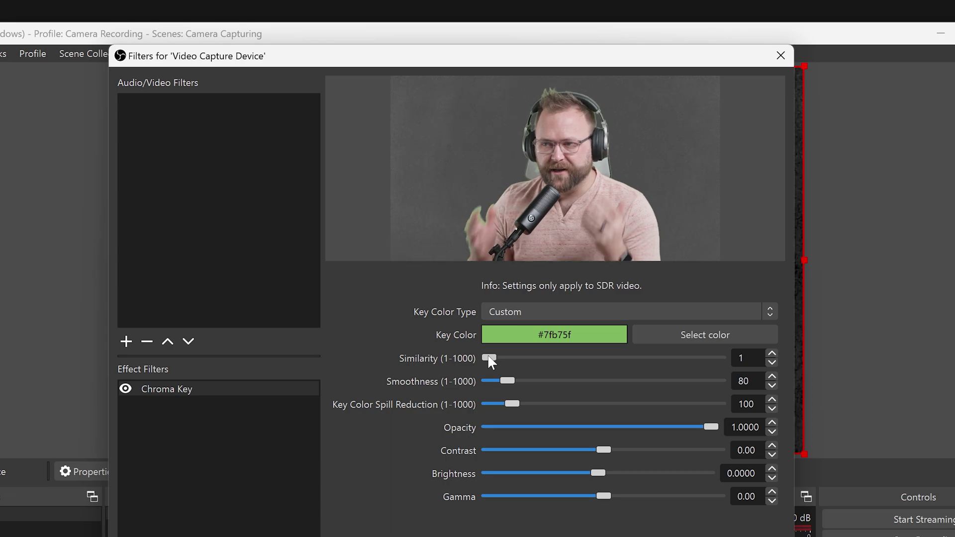
Step: Adjust the Chroma Key Similarity slider, settling at 29 to remove more green
{"action": "left_click_drag", "start_coordinate": [488, 357], "coordinate": [497, 357]}
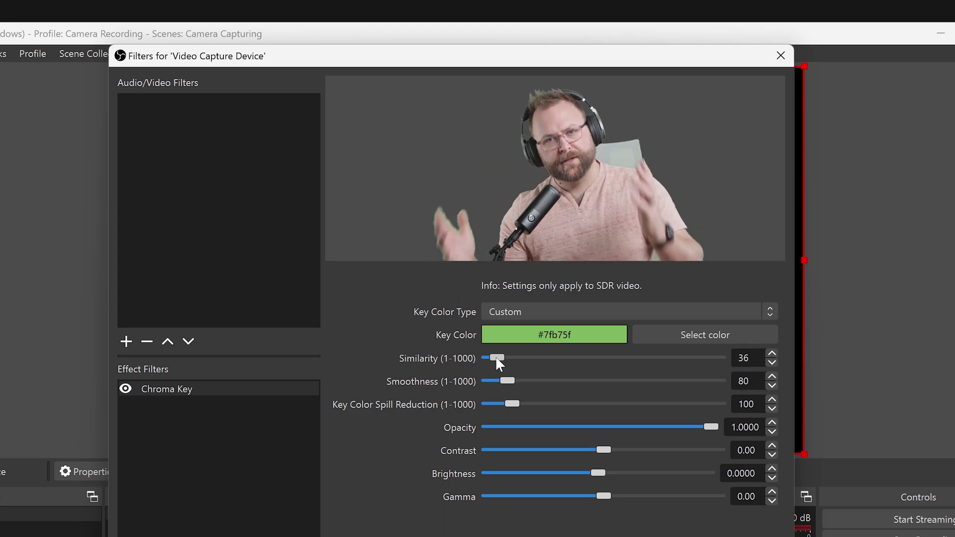
{"action": "mouse_move", "coordinate": [496, 357]}
{"action": "left_mouse_down"}
{"action": "mouse_move", "coordinate": [483, 359]}
{"action": "mouse_move", "coordinate": [495, 358]}
{"action": "left_mouse_up"}
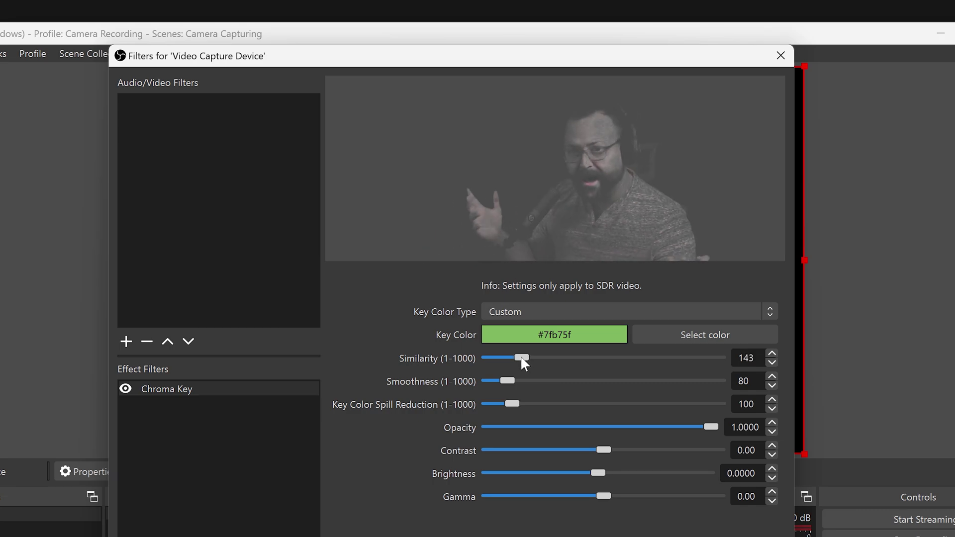
{"action": "left_click_drag", "start_coordinate": [489, 358], "coordinate": [492, 358]}
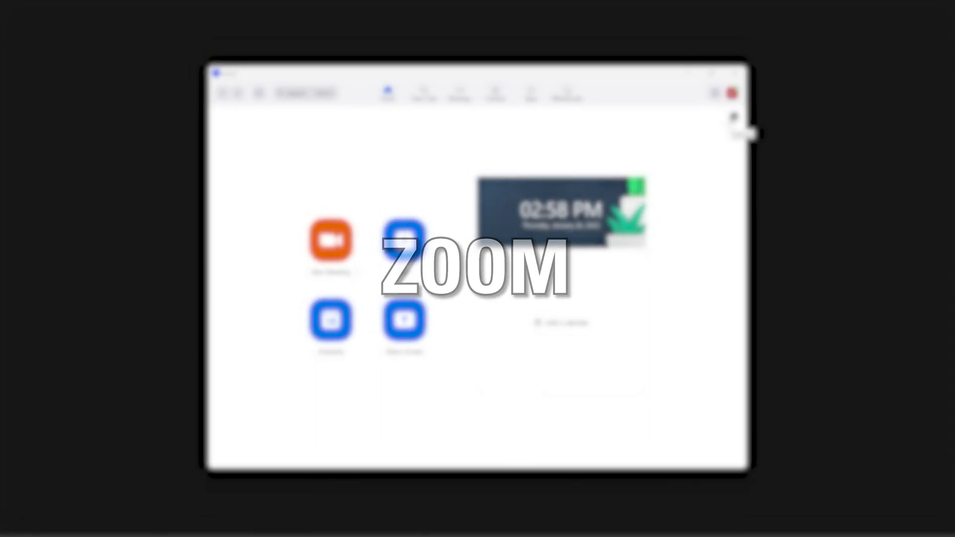
Step: In Zoom's Background & Effects settings, turn on 'I have a green screen'
{"action": "left_click", "coordinate": [736, 116]}
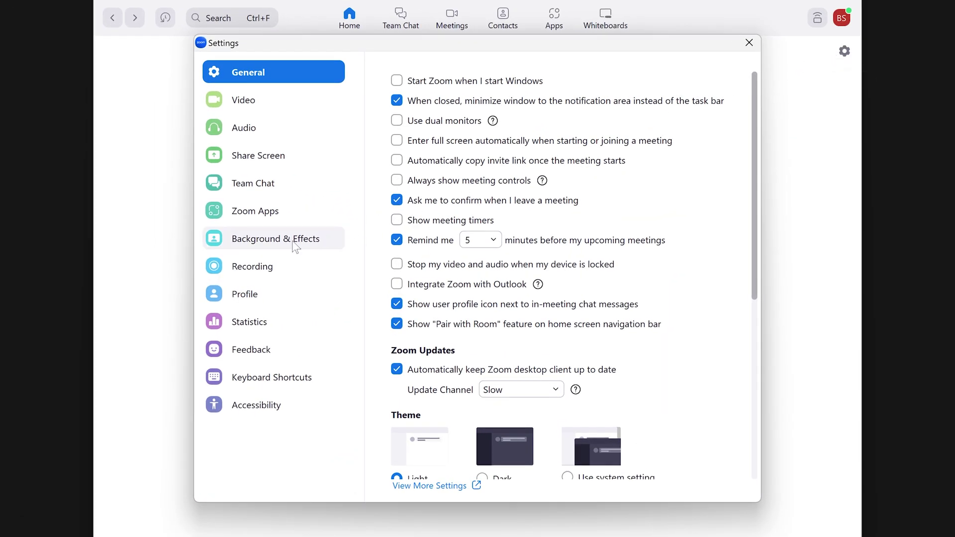
{"action": "left_click", "coordinate": [286, 241]}
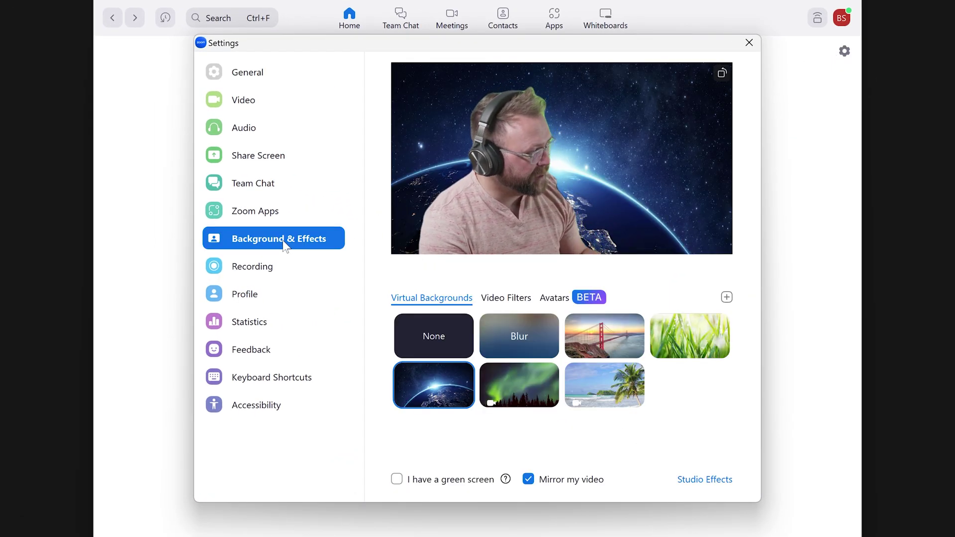
{"action": "left_click", "coordinate": [397, 479]}
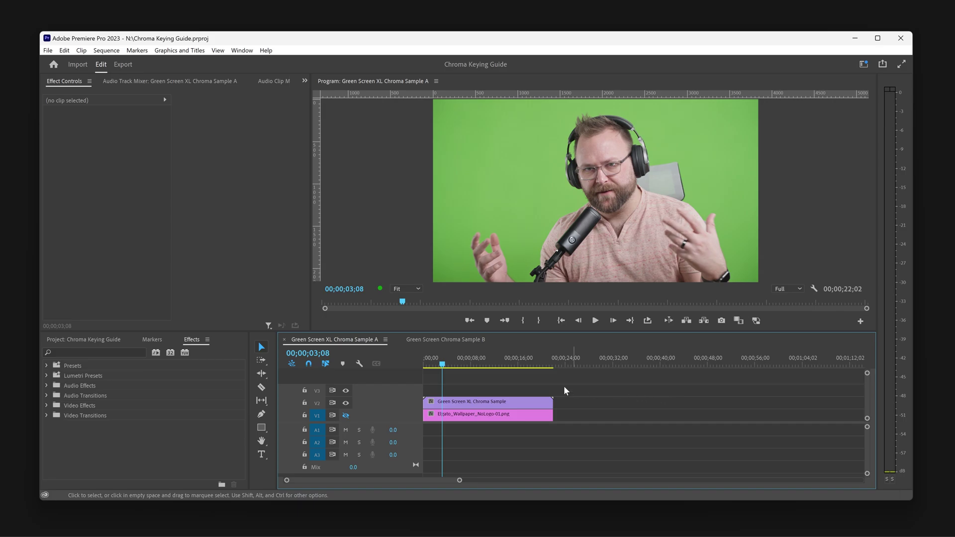
Step: Bring the Effects panel into view from the Window menu
{"action": "left_click", "coordinate": [196, 340]}
{"action": "left_click", "coordinate": [153, 340]}
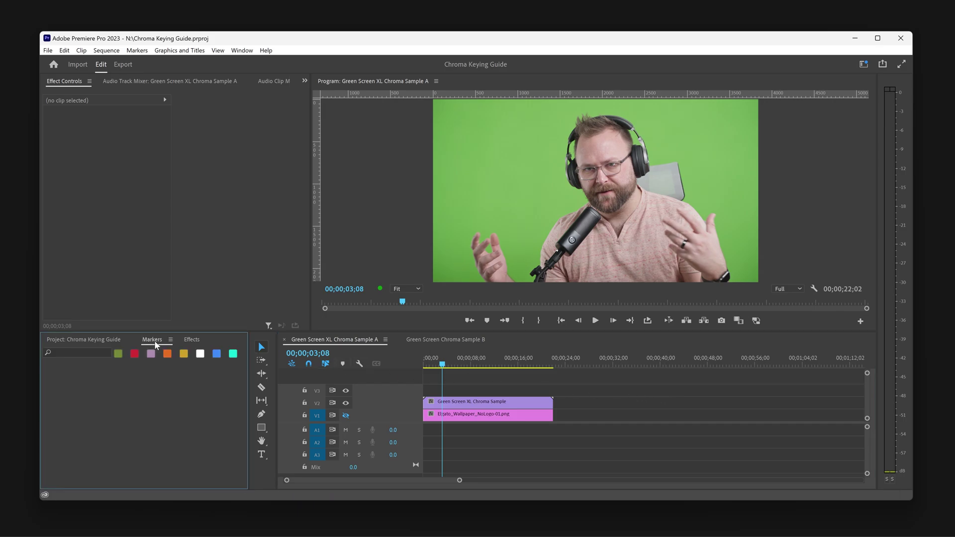
{"action": "left_click", "coordinate": [240, 52]}
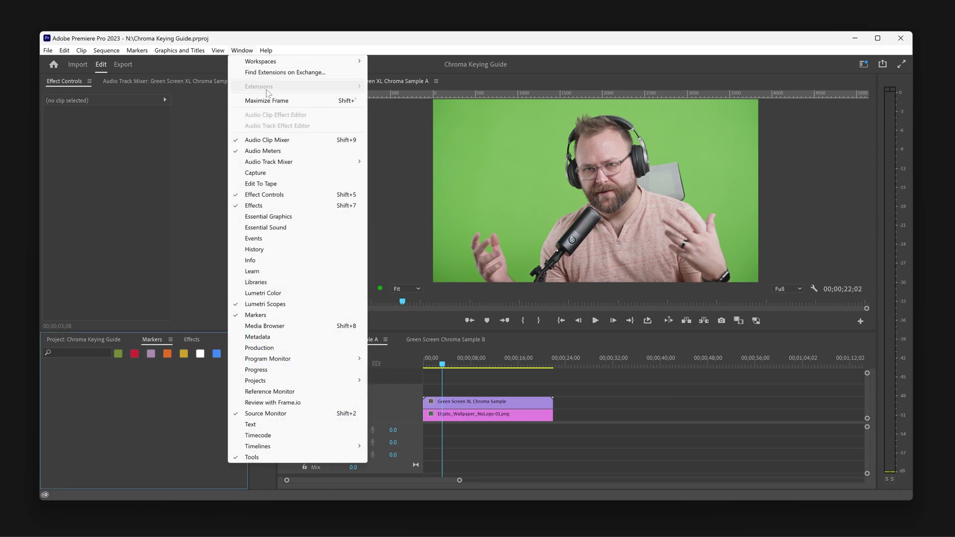
{"action": "left_click", "coordinate": [259, 205]}
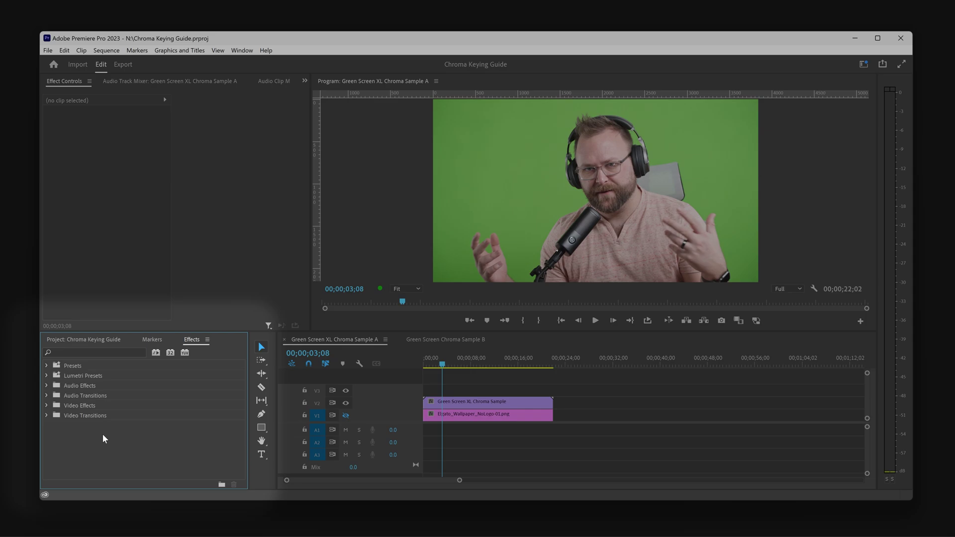
Step: Drag Ultra Key from Video Effects > Keying onto the Green Screen XL Chroma Sample clip
{"action": "left_click", "coordinate": [45, 404]}
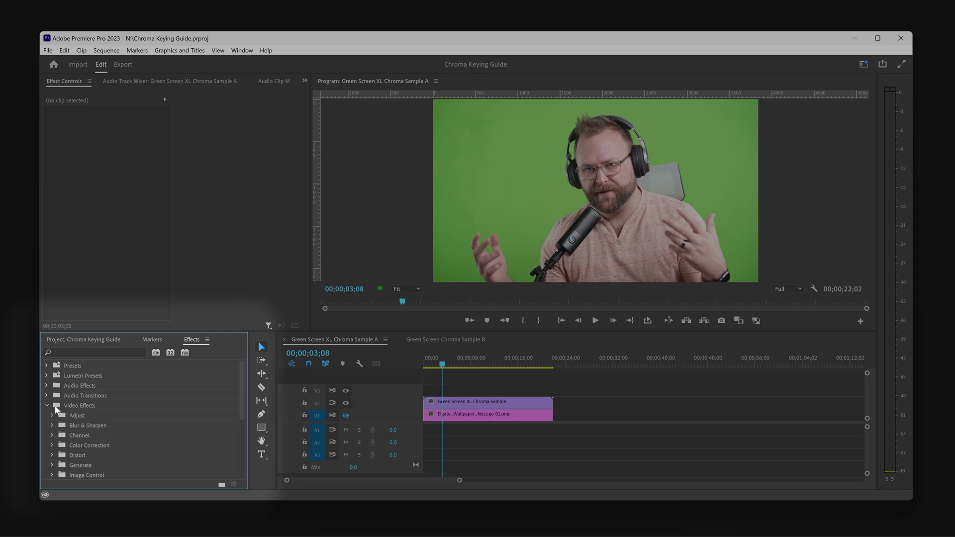
{"action": "scroll", "coordinate": [156, 416], "scroll_direction": "down", "scroll_amount": 3}
{"action": "scroll", "coordinate": [157, 421], "scroll_direction": "down", "scroll_amount": 1}
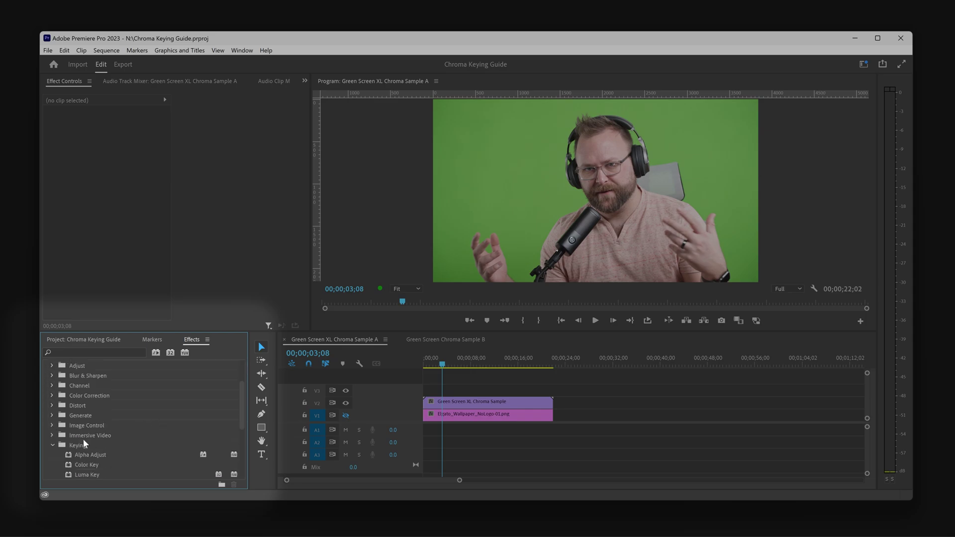
{"action": "left_click_drag", "start_coordinate": [127, 465], "coordinate": [127, 459]}
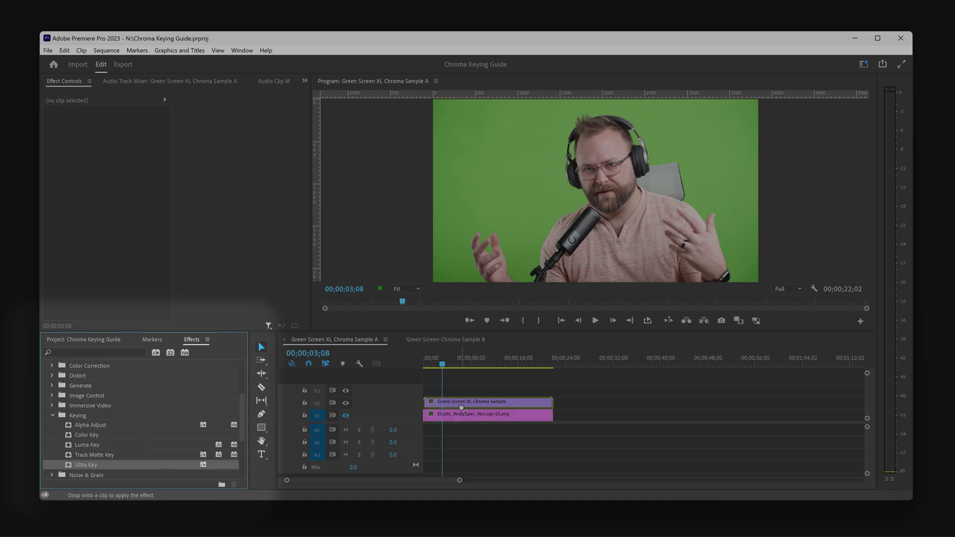
{"action": "left_click_drag", "start_coordinate": [464, 404], "coordinate": [465, 405]}
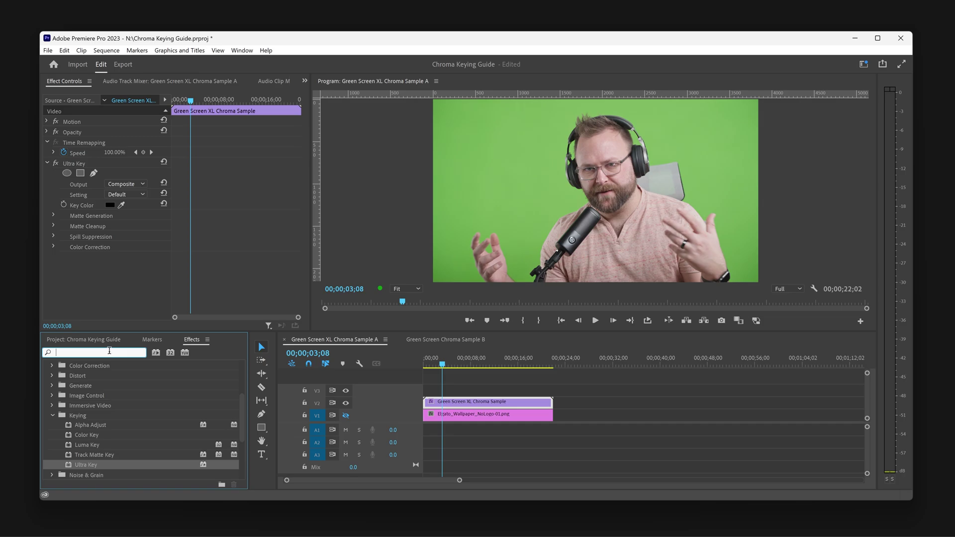
{"action": "type", "text": "Ultra key"}
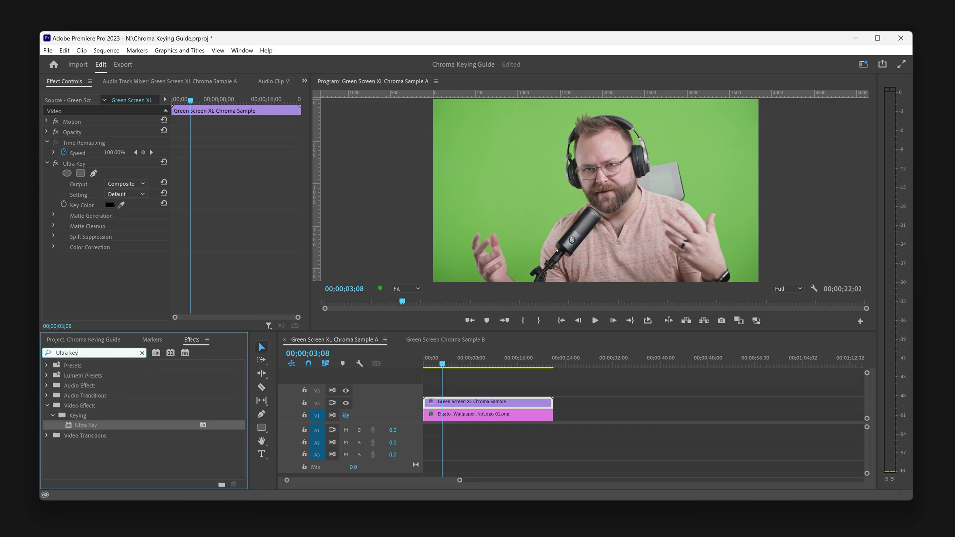
{"action": "left_click", "coordinate": [89, 458]}
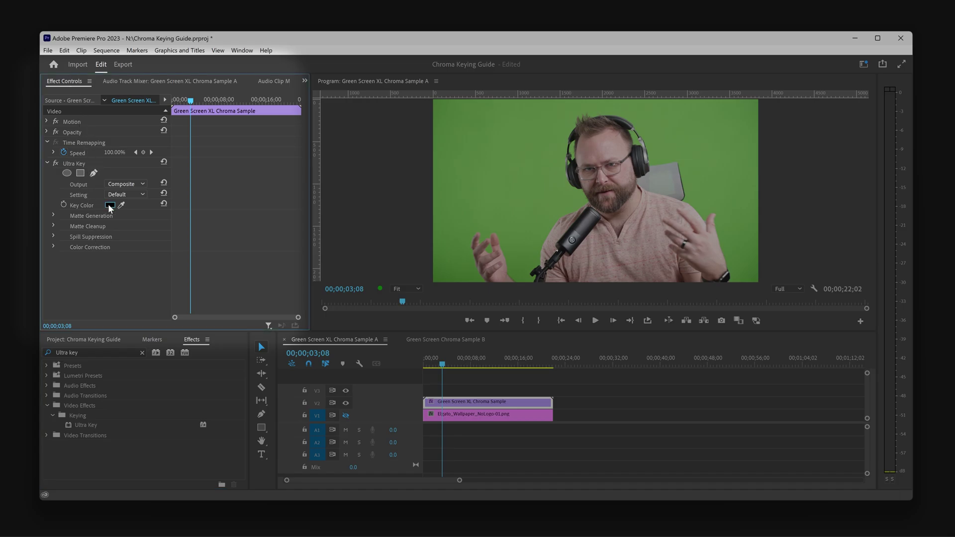
Step: Eyedrop the green background as the Ultra Key colour and expand Matte Generation
{"action": "left_click", "coordinate": [121, 204]}
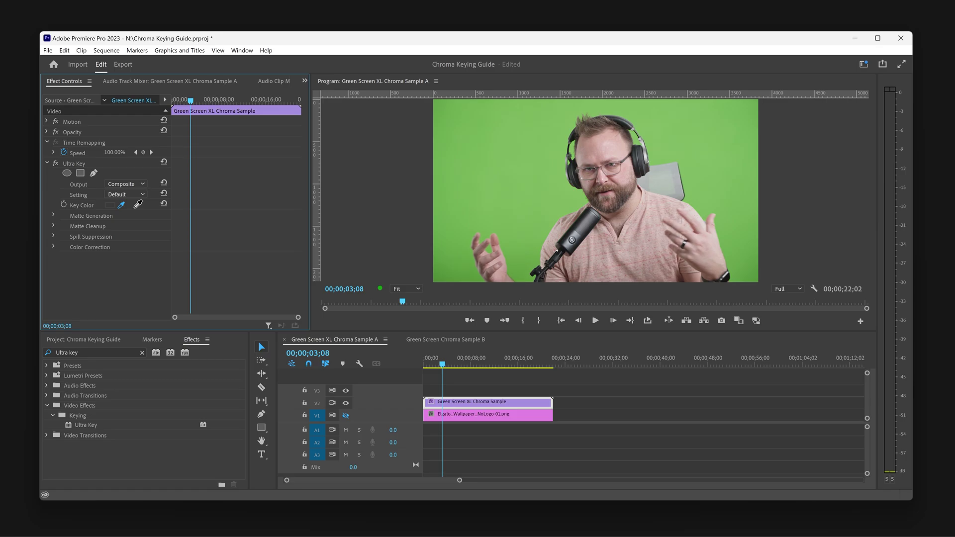
{"action": "left_click", "coordinate": [547, 192]}
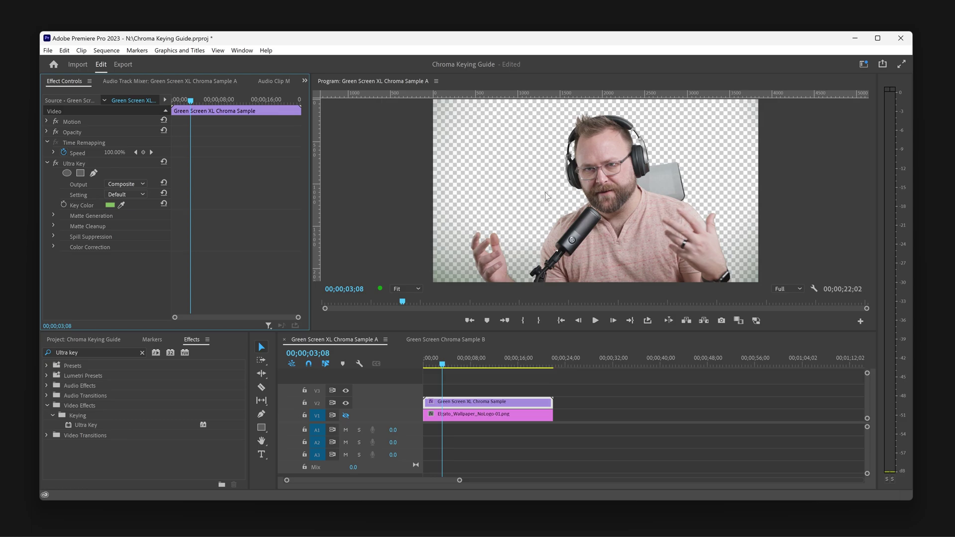
{"action": "left_click", "coordinate": [52, 214]}
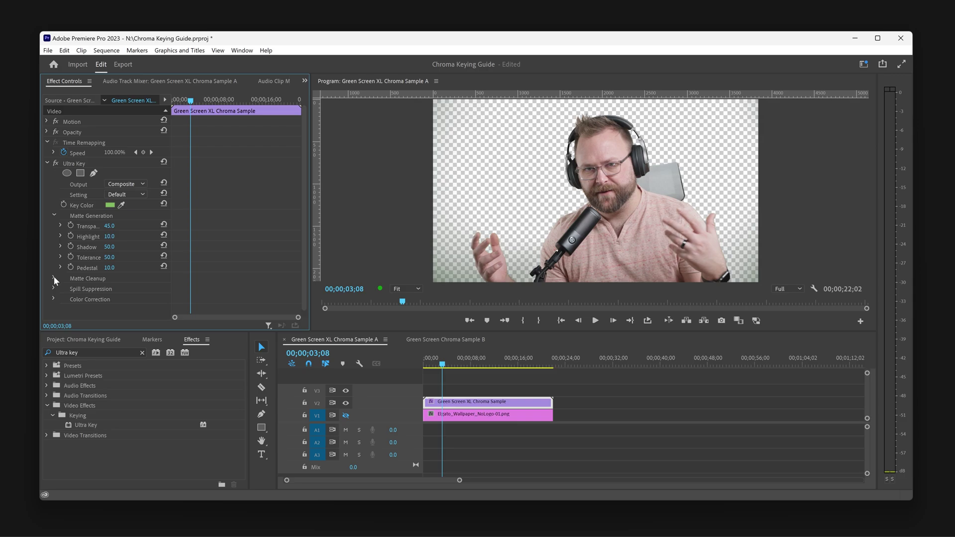
Step: Turn on the V1 wallpaper track and play the keyed clip over it
{"action": "left_click", "coordinate": [345, 415]}
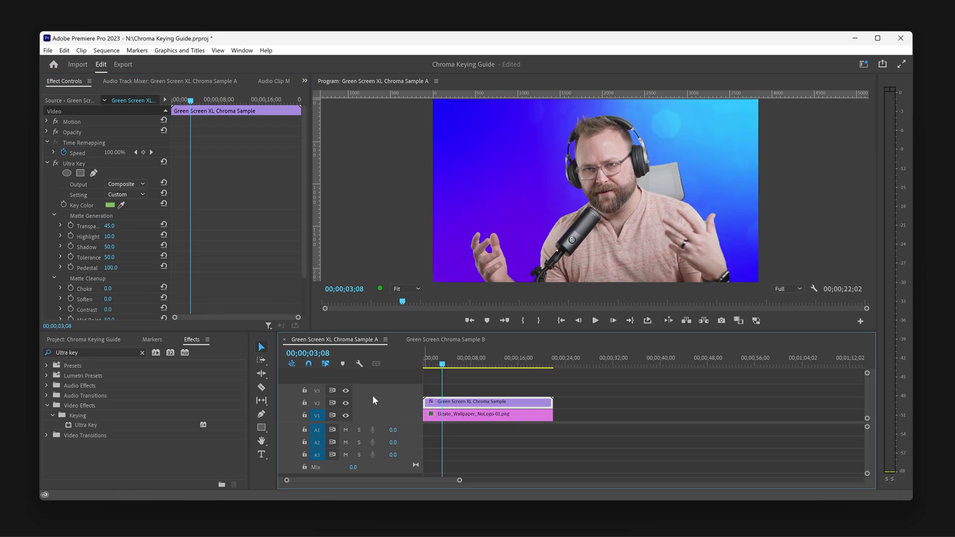
{"action": "left_click", "coordinate": [441, 364]}
{"action": "key", "text": "space"}
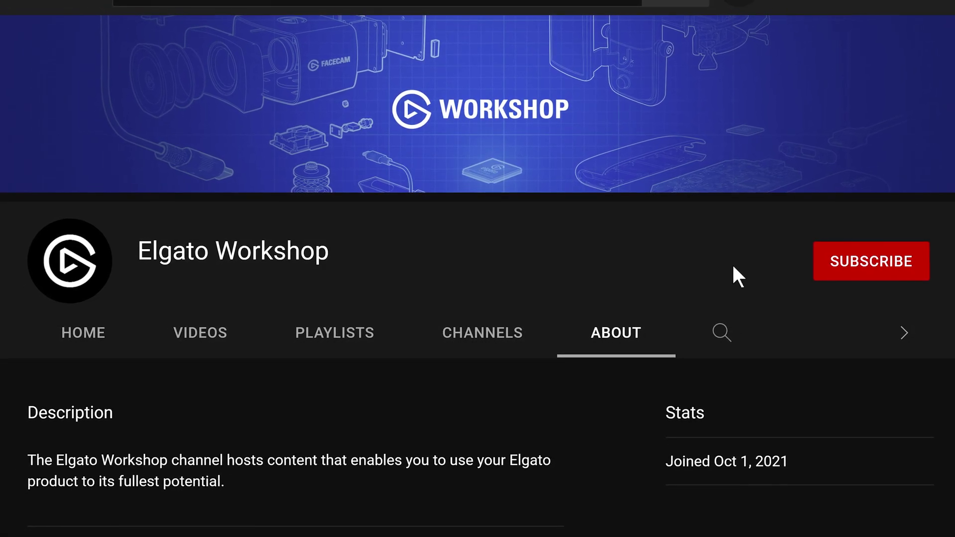
Step: Subscribe to the Elgato Workshop channel
{"action": "left_click", "coordinate": [846, 270]}
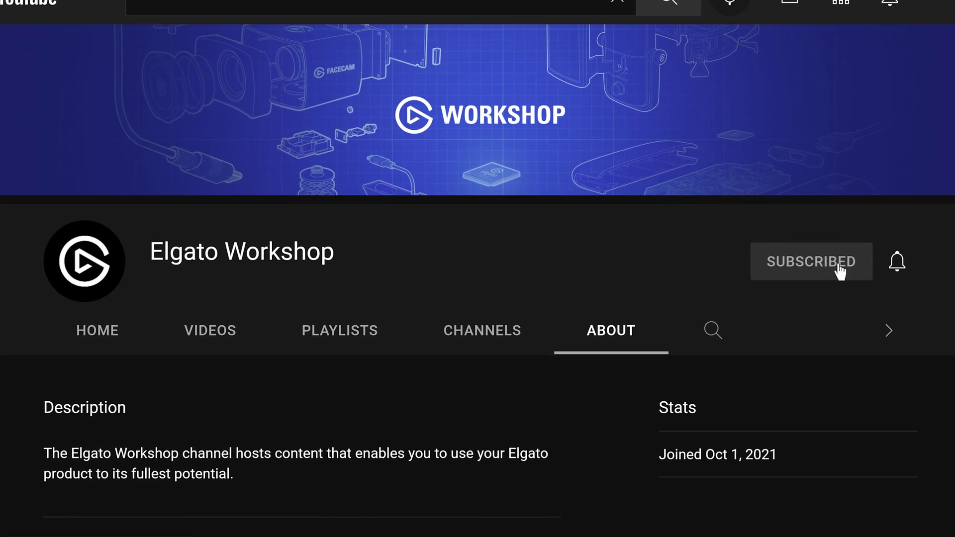